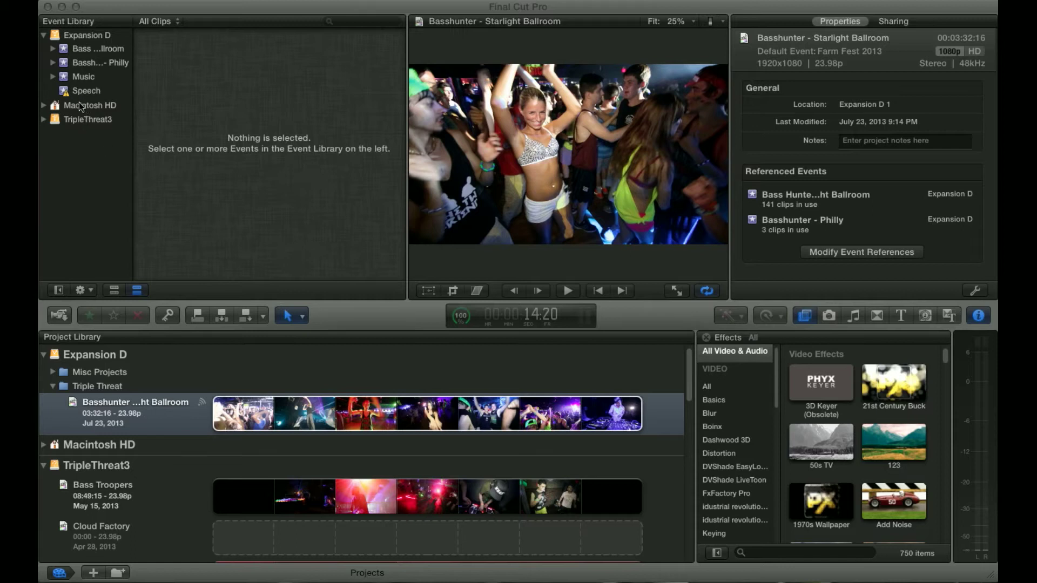
# Magnify the screen and show the Starlight Ballroom clip's audio settings, with Volume 0 and Pan Mode None
pyautogui.press('alt+super+equal')
pyautogui.press('alt+super+equal')
pyautogui.press('alt+super+equal')
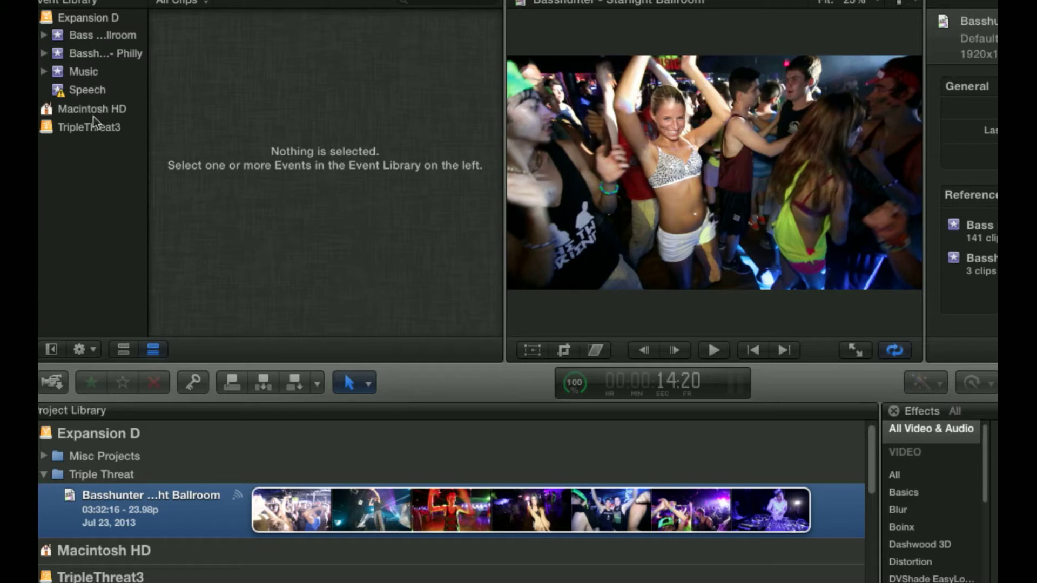
pyautogui.click(105, 177)
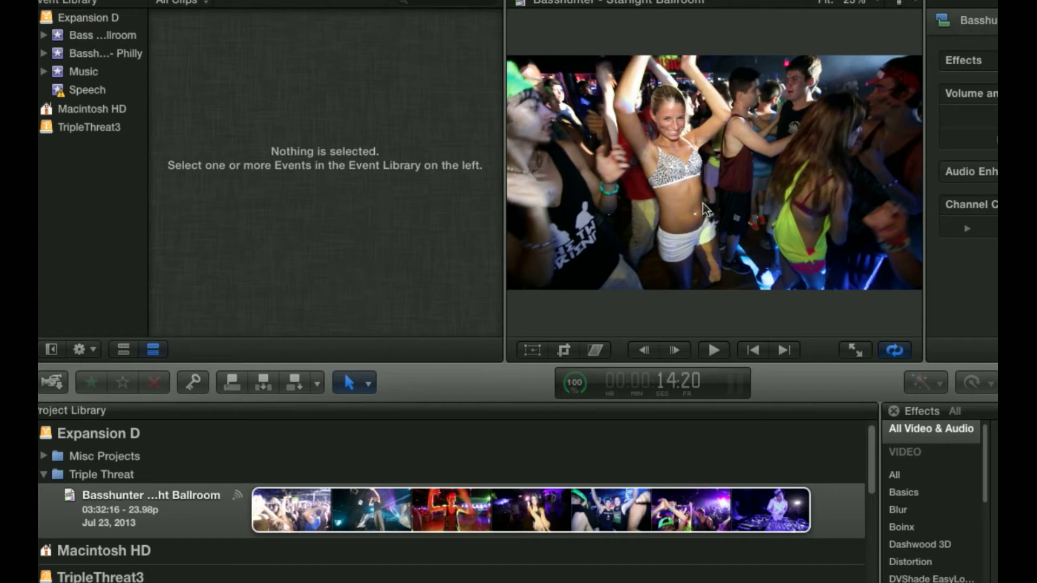
pyautogui.press('alt+super+equal')
pyautogui.press('alt+super+equal')
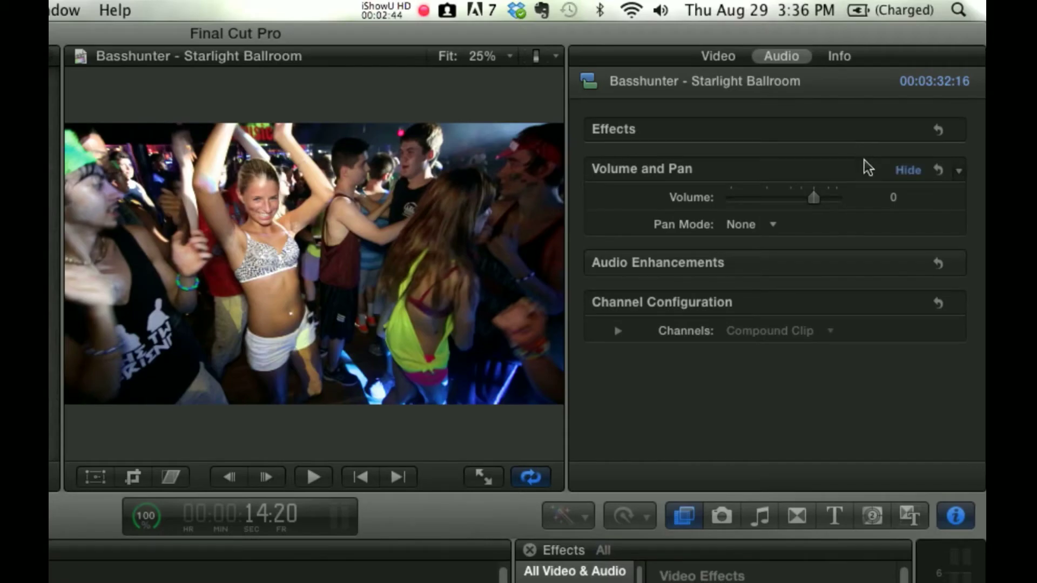
# Cycle through the clip's Video, Audio and Info inspector tabs, ending back on Video
pyautogui.click(733, 54)
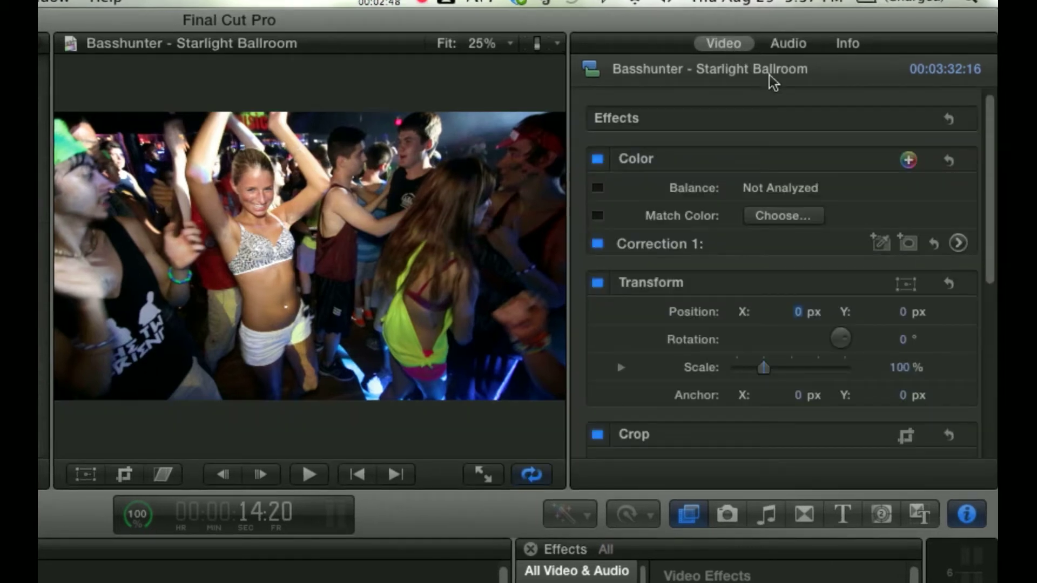
pyautogui.click(784, 46)
pyautogui.click(847, 44)
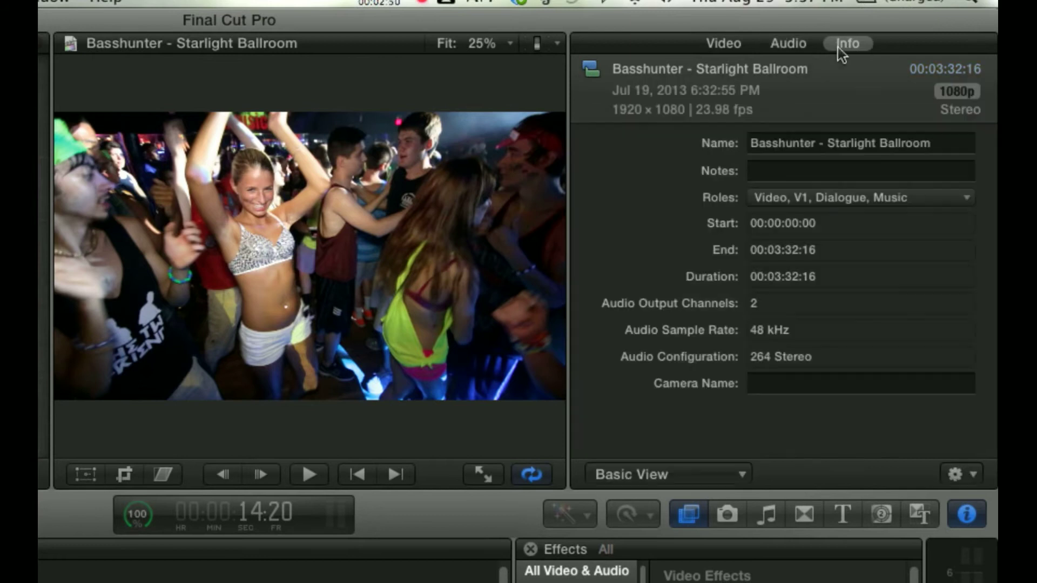
pyautogui.click(724, 42)
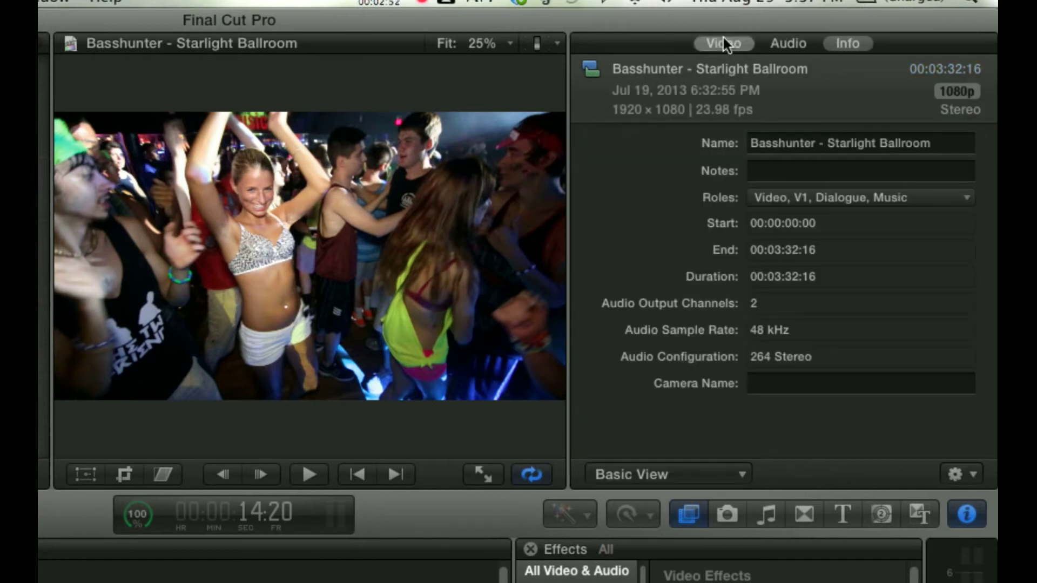
# Scroll through the video settings to view the Transform and Crop sections
pyautogui.scroll(-3, 708, 219)
pyautogui.scroll(2, 708, 216)
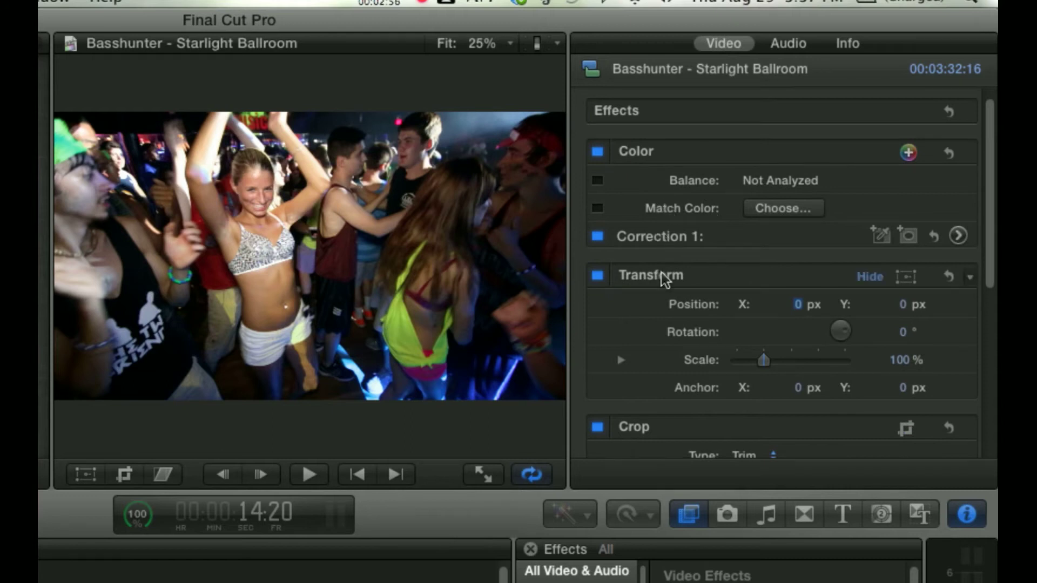
pyautogui.scroll(-2, 667, 276)
pyautogui.scroll(-2, 665, 279)
pyautogui.scroll(-1, 694, 259)
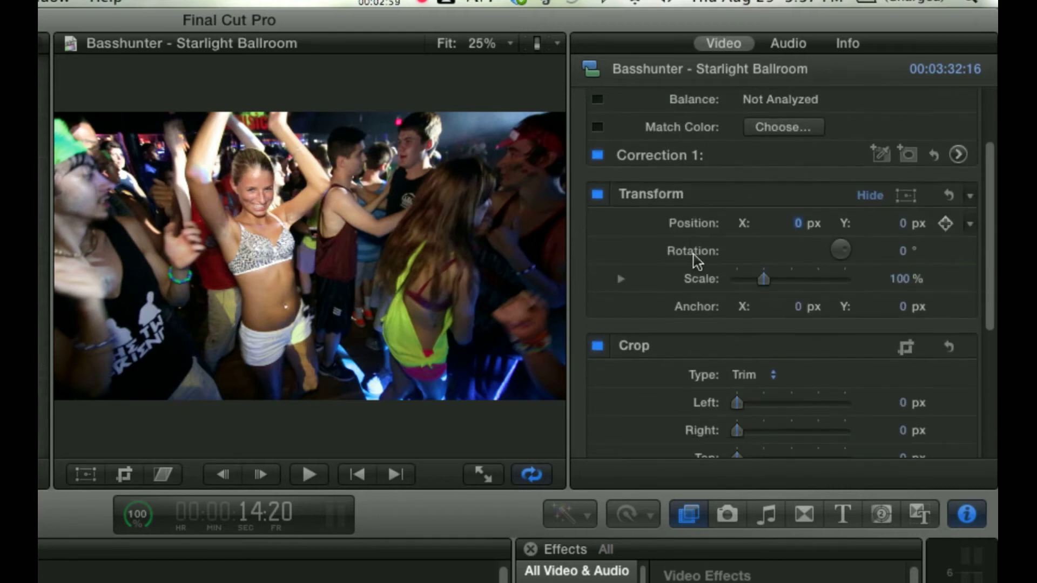
pyautogui.scroll(-5, 694, 258)
pyautogui.scroll(-5, 693, 258)
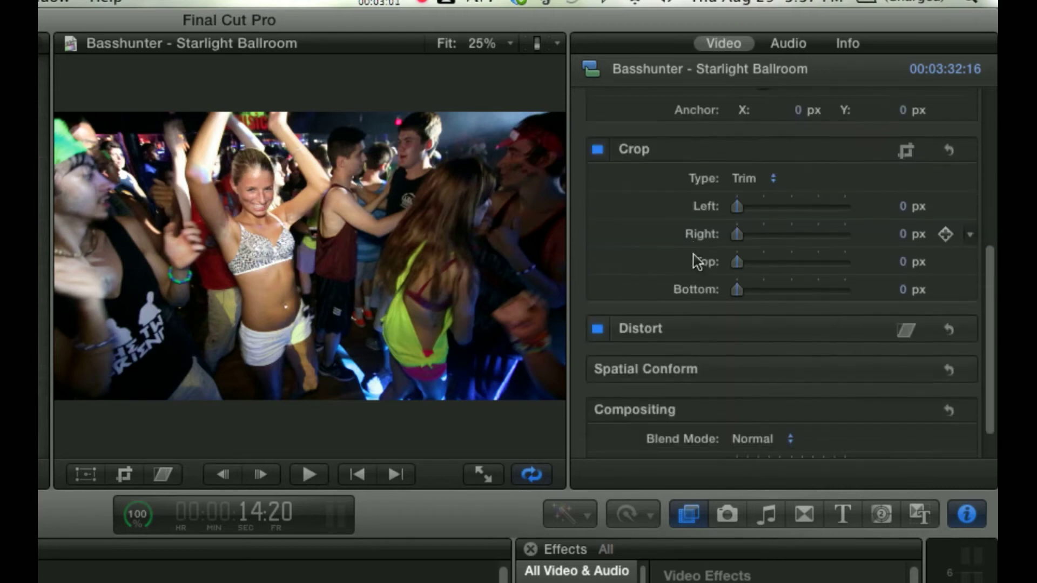
pyautogui.scroll(-1, 697, 260)
pyautogui.scroll(12, 696, 261)
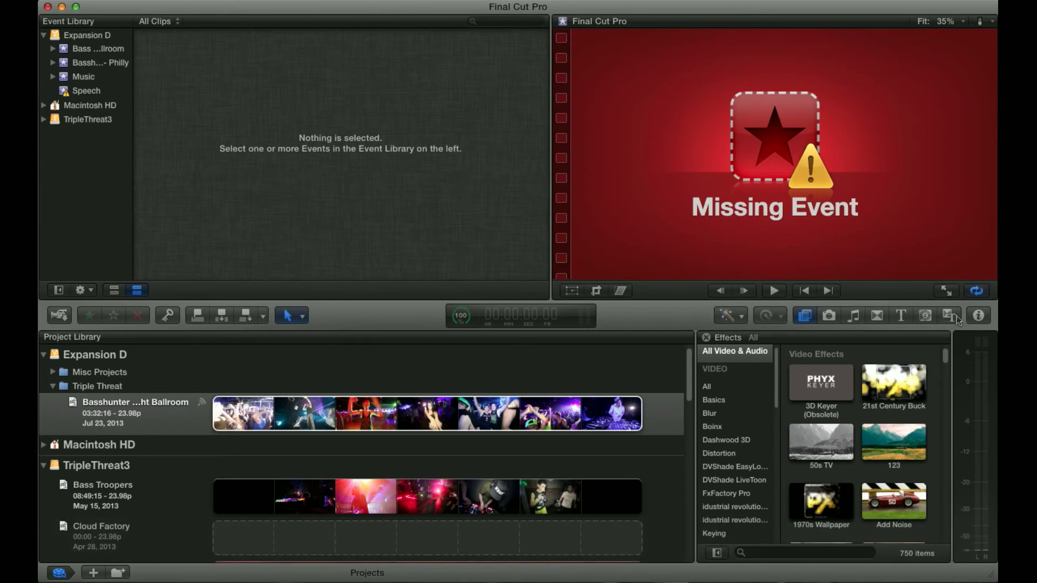
# Open the toolbar's Tools pop-up and close it, keeping the Select tool
pyautogui.click(302, 316)
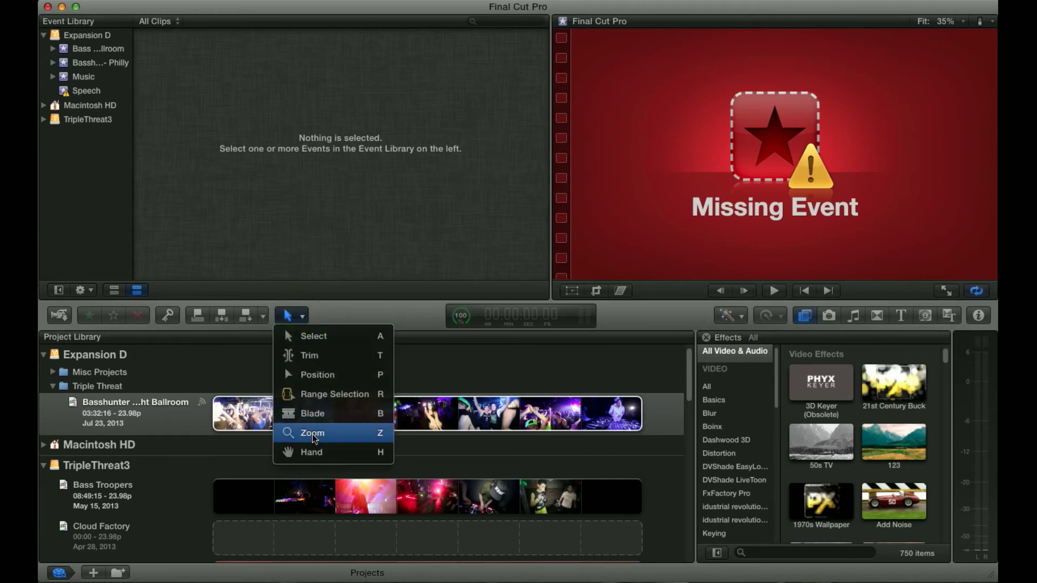
pyautogui.click(336, 313)
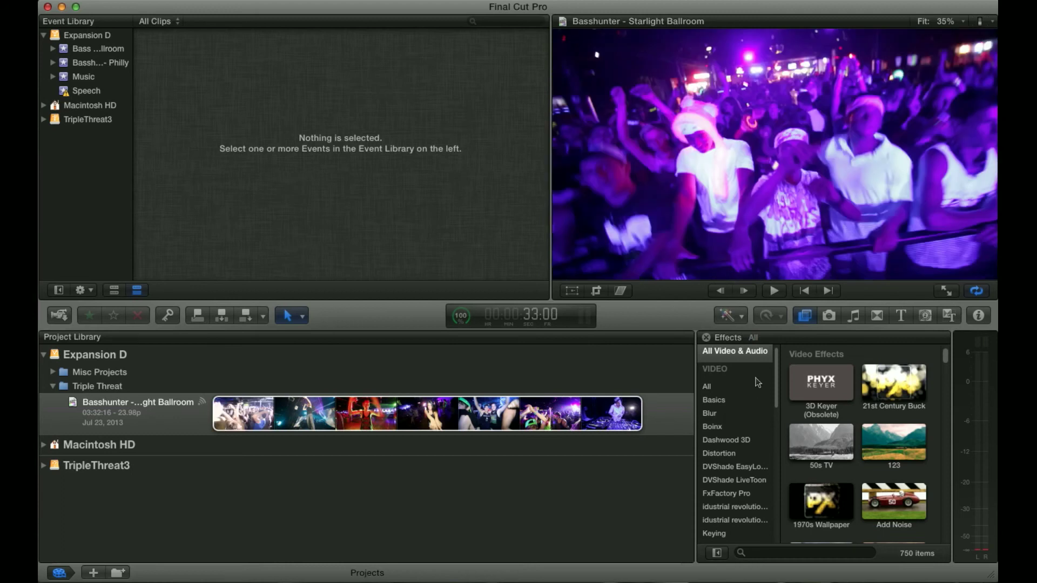
# Browse the Photos, Music and Sound, Transitions, Titles, Generators and Themes browsers in turn
pyautogui.scroll(-2, 759, 382)
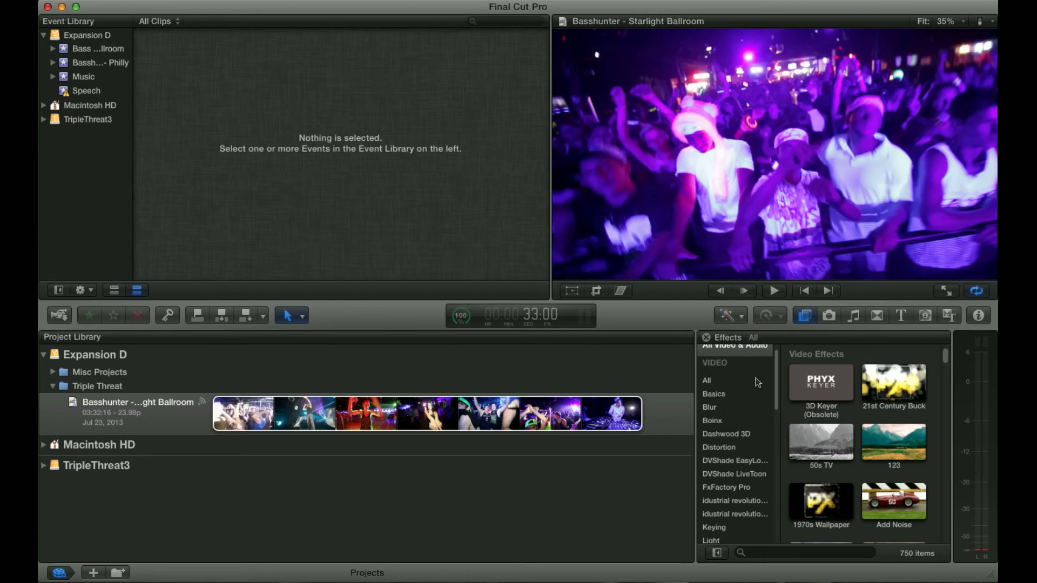
pyautogui.click(829, 316)
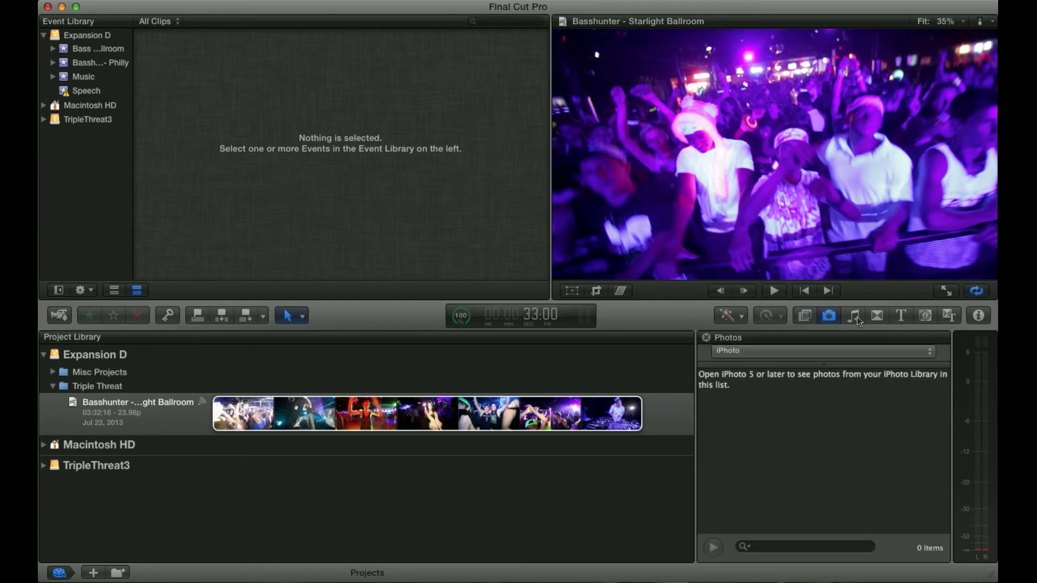
pyautogui.click(855, 317)
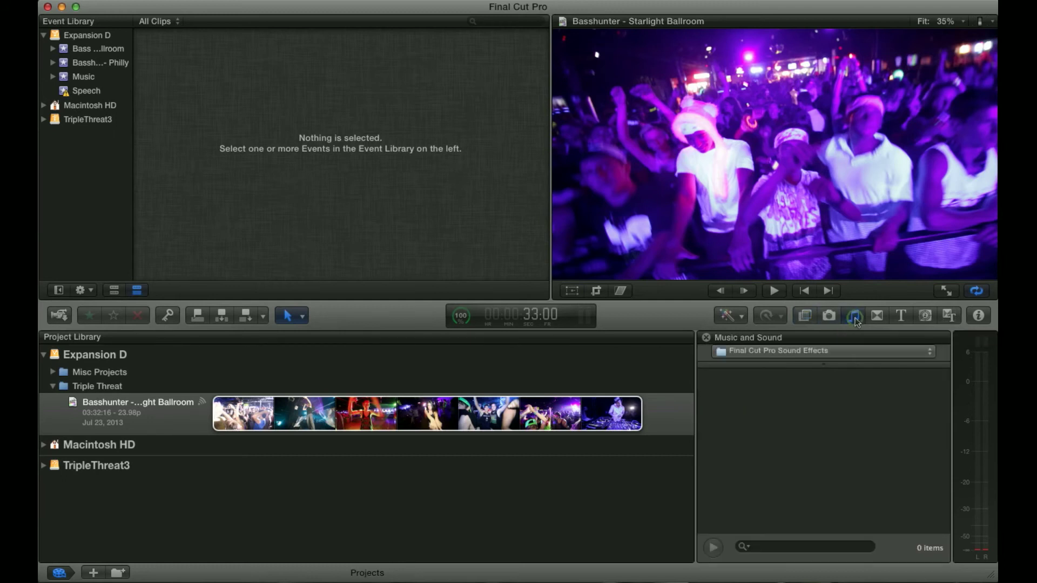
pyautogui.click(878, 318)
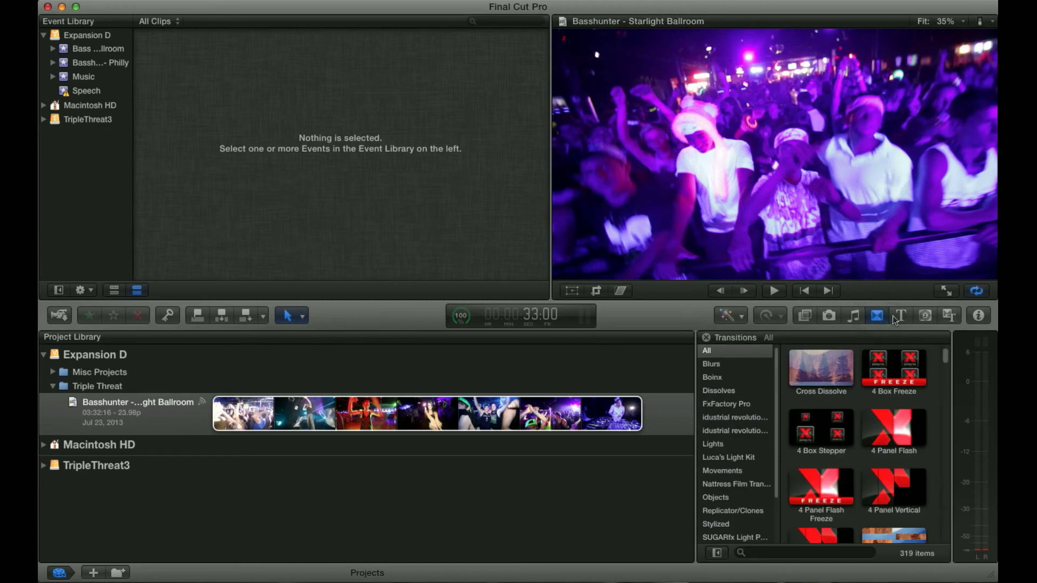
pyautogui.click(897, 319)
pyautogui.click(924, 319)
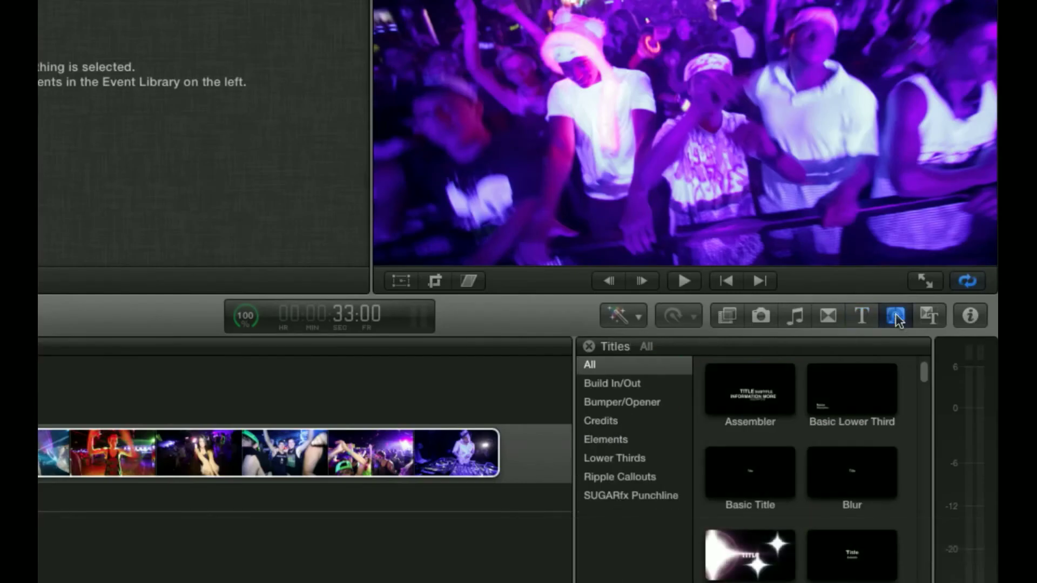
pyautogui.click(928, 319)
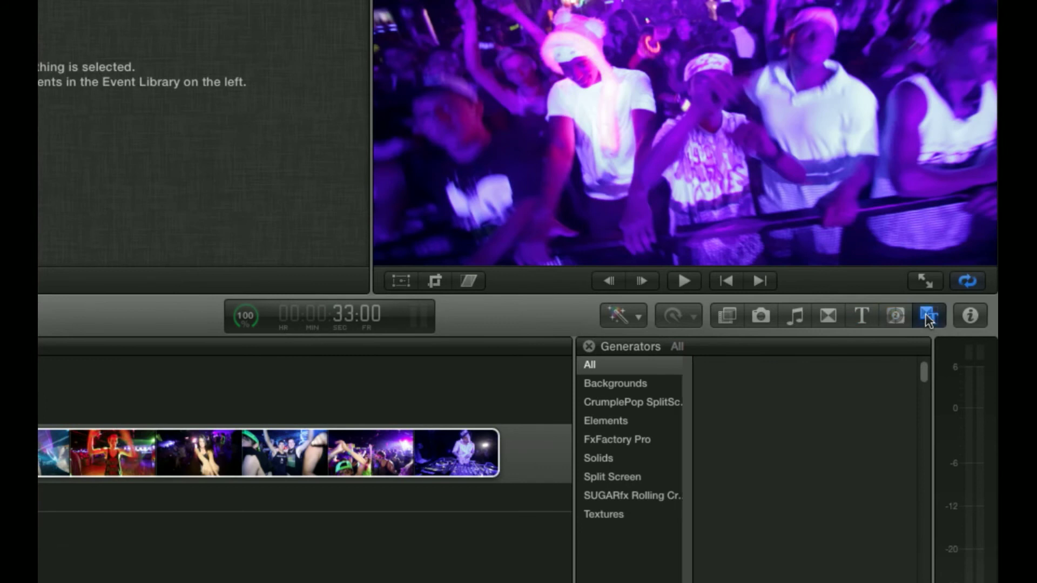
# Return to the Effects browser and scroll through its list of 750 effects
pyautogui.click(726, 318)
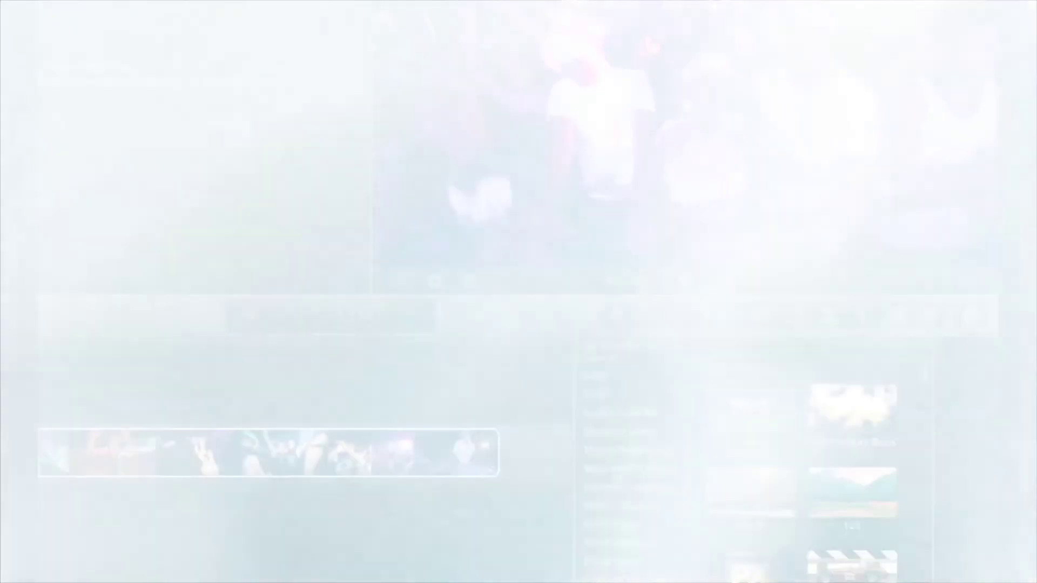
pyautogui.scroll(5, 616, 473)
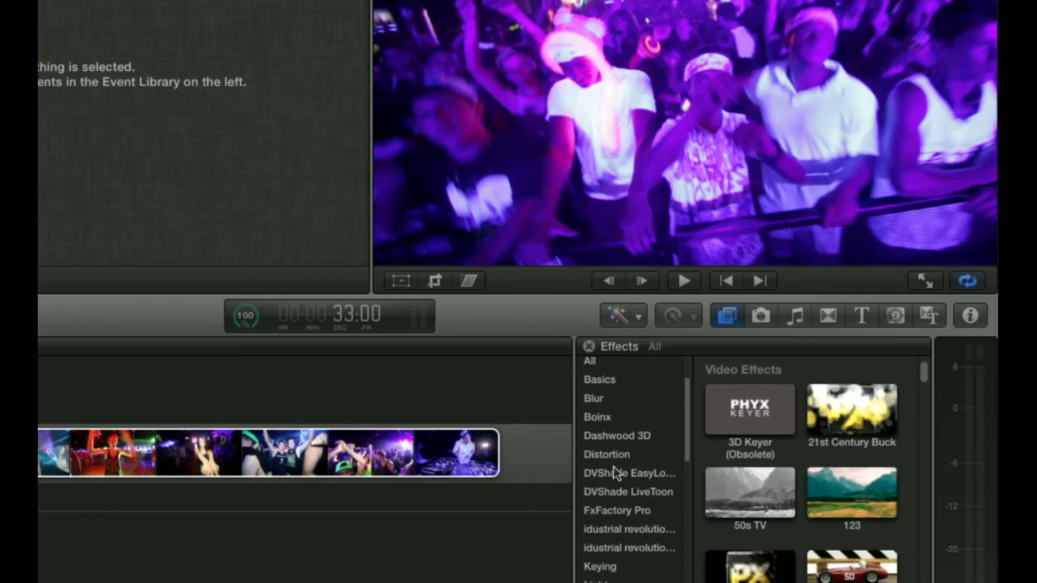
pyautogui.scroll(-3, 616, 473)
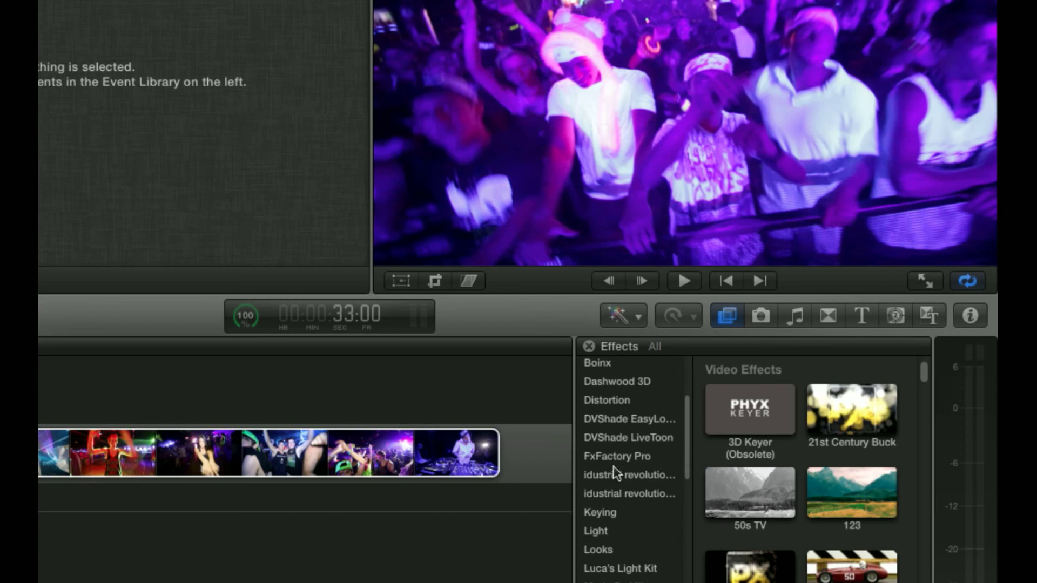
pyautogui.scroll(-4, 616, 474)
pyautogui.scroll(-2, 616, 473)
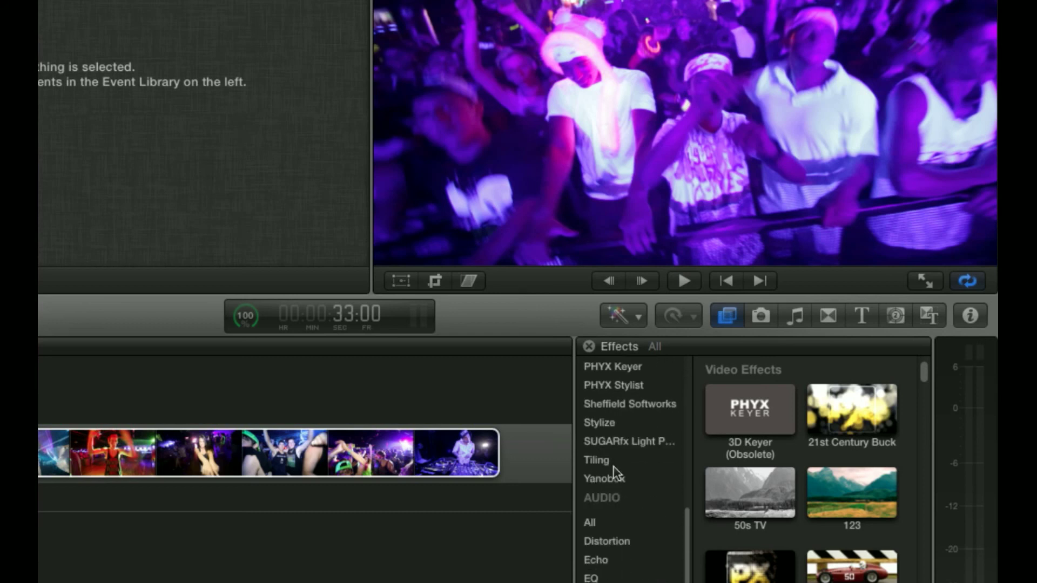
pyautogui.scroll(-5, 614, 474)
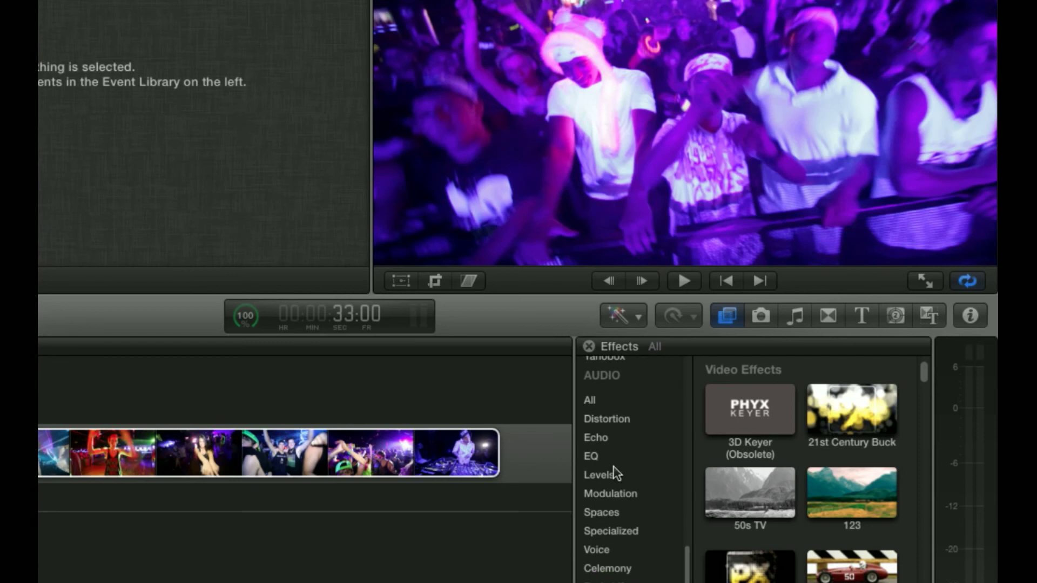
pyautogui.scroll(5, 614, 474)
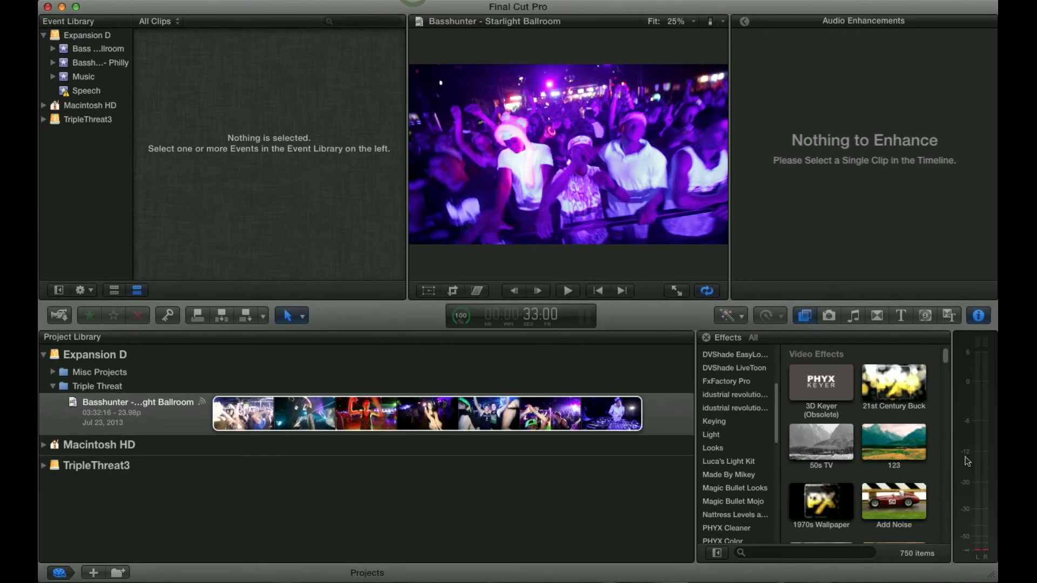
pyautogui.click(966, 443)
pyautogui.press('super+shift+Up')
pyautogui.press('super+shift+Up')
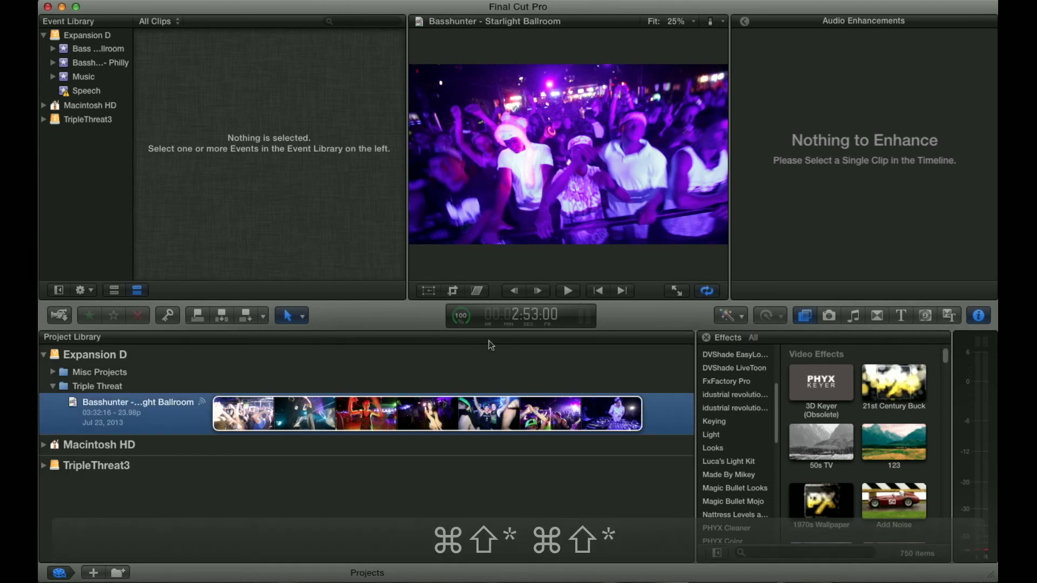